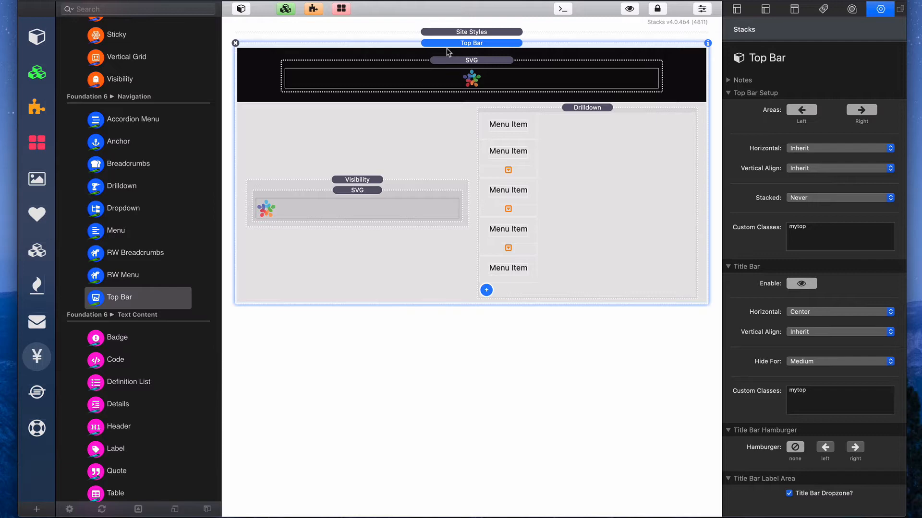
# Open the mytop Top Bar Styles swatch in Site Styles and examine its class name and media query options
pyautogui.click(449, 32)
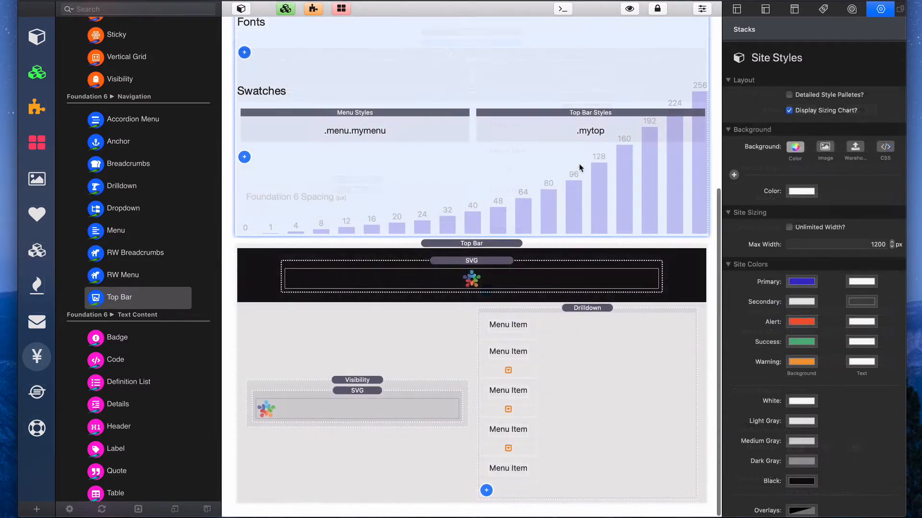
pyautogui.click(588, 119)
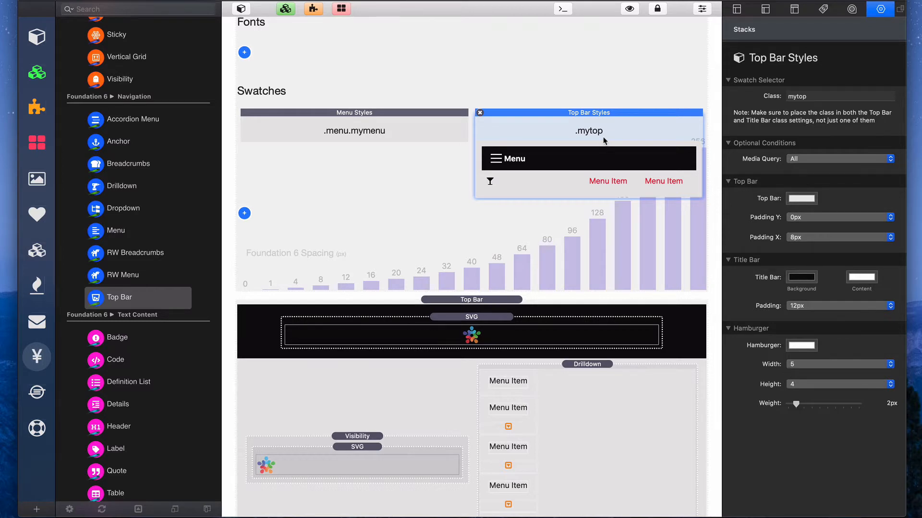
pyautogui.click(830, 98)
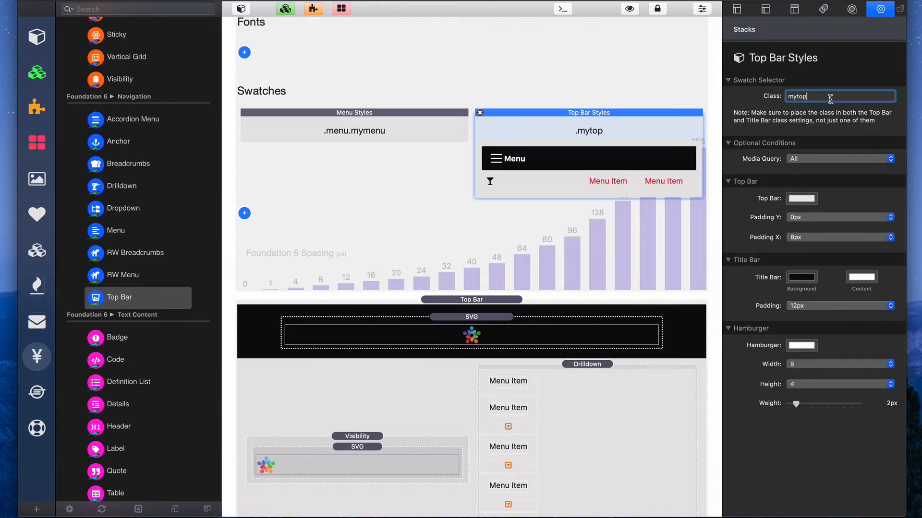
pyautogui.moveTo(811, 99); pyautogui.dragTo(720, 100)
pyautogui.click(823, 98)
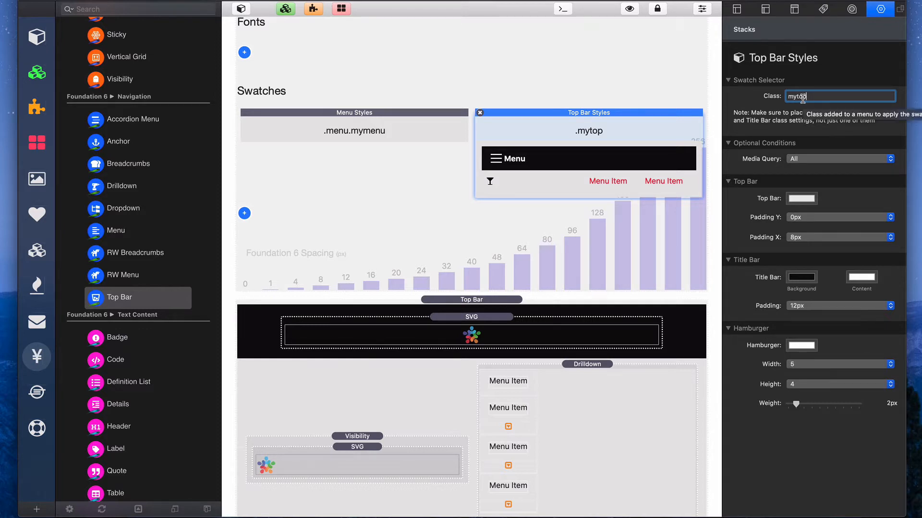
pyautogui.moveTo(821, 97); pyautogui.dragTo(787, 98)
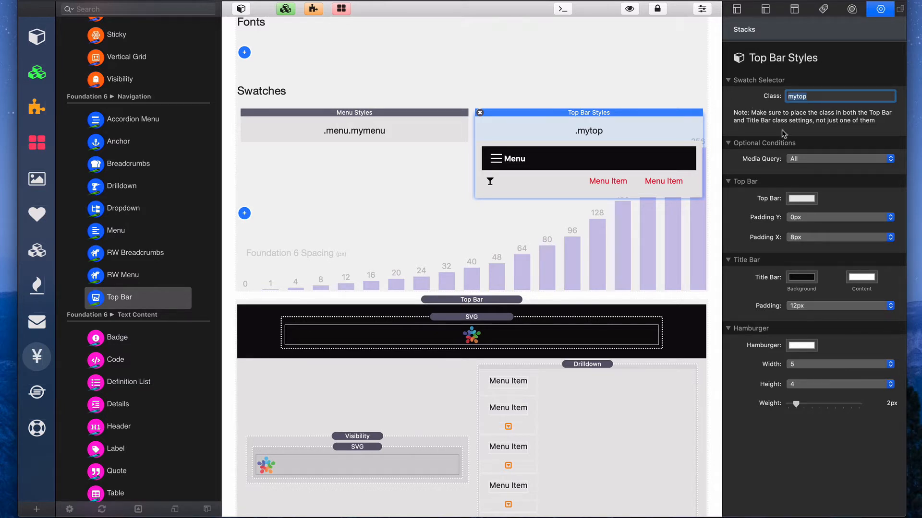
pyautogui.click(801, 160)
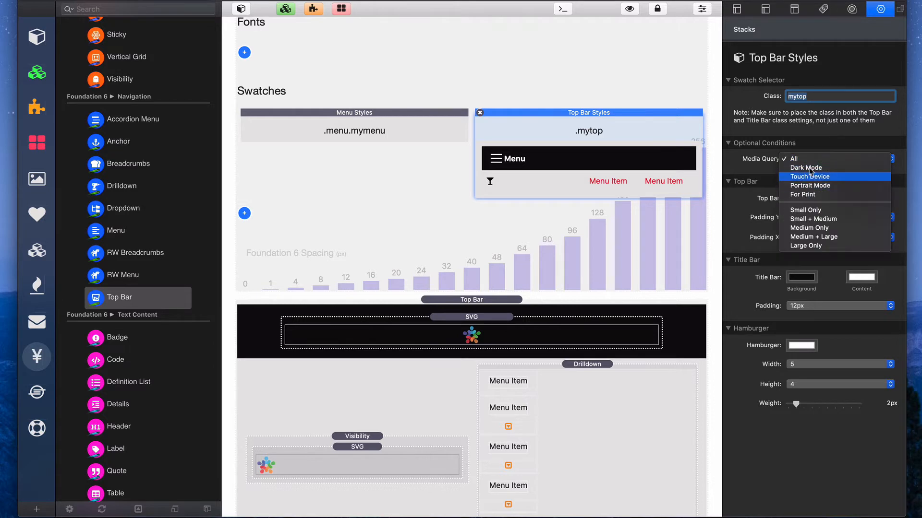
pyautogui.click(845, 159)
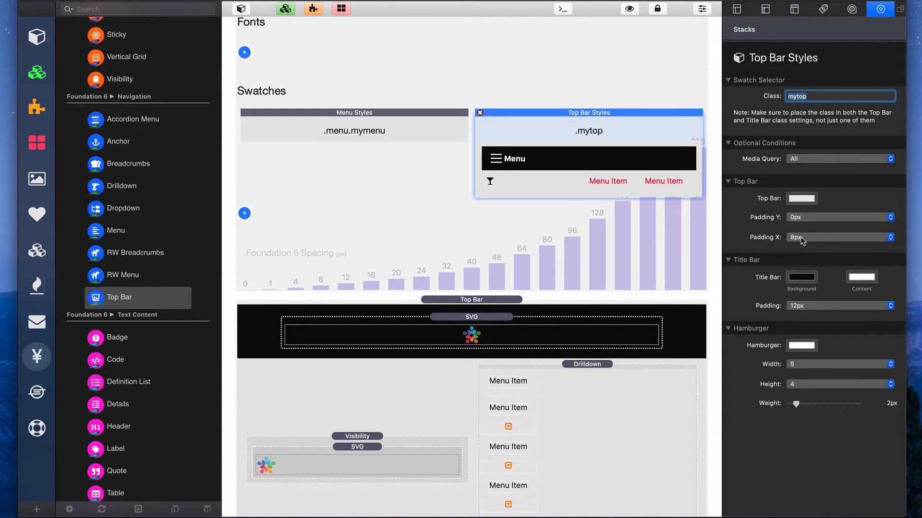
# Set the mytop swatch's Top Bar Padding Y to 16px and preview the page's dropdown menu
pyautogui.click(802, 216)
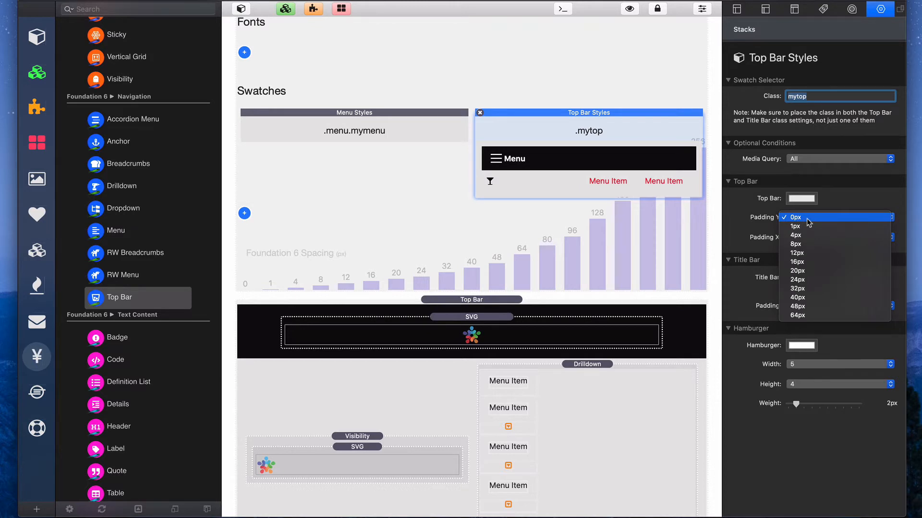
pyautogui.click(808, 264)
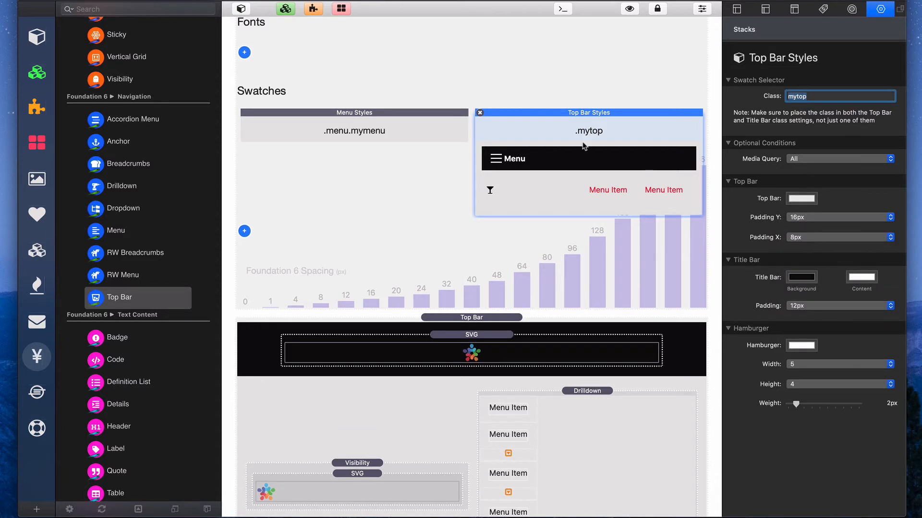
pyautogui.press('super+shift+p')
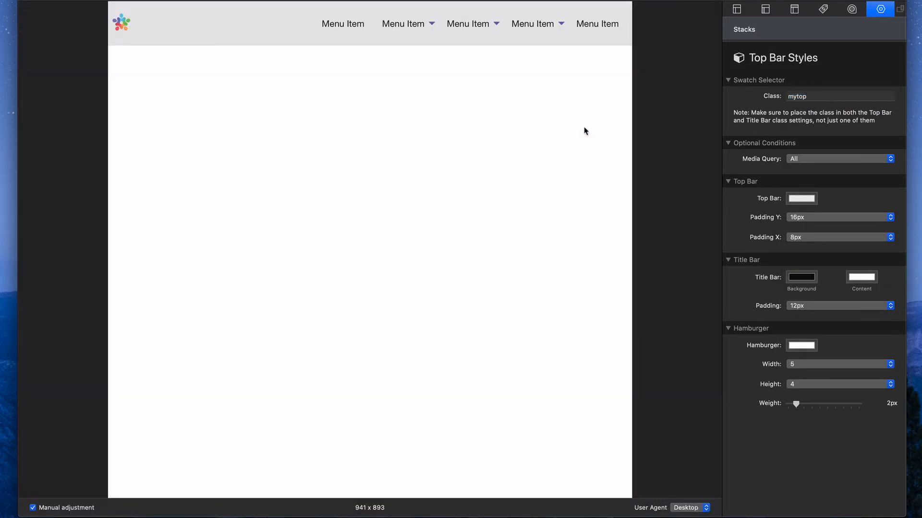
pyautogui.moveTo(549, 30)
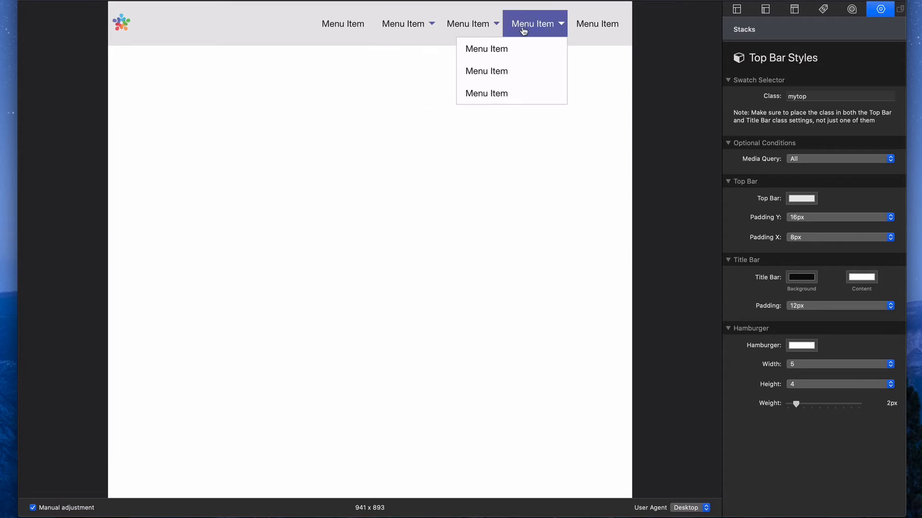
# Set the Top Bar's Padding Y back to 0px and check the dropdown menu in the preview
pyautogui.click(810, 216)
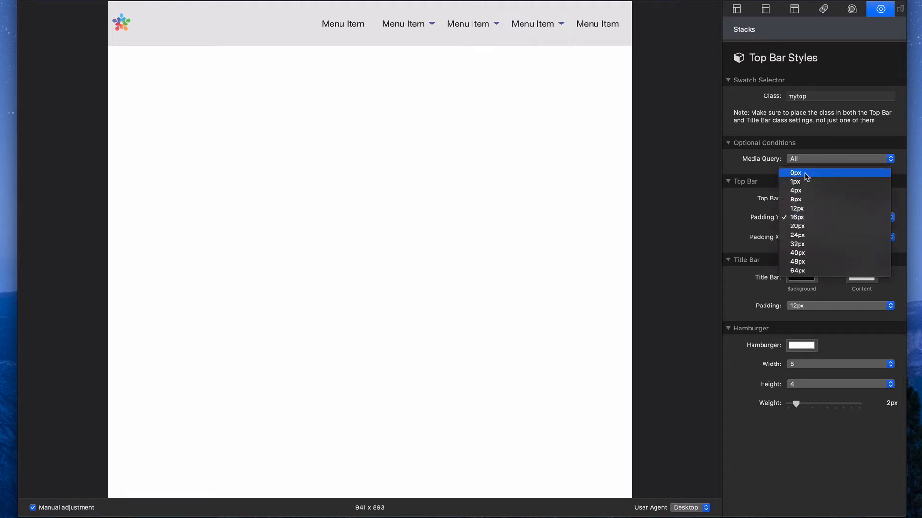
pyautogui.click(805, 174)
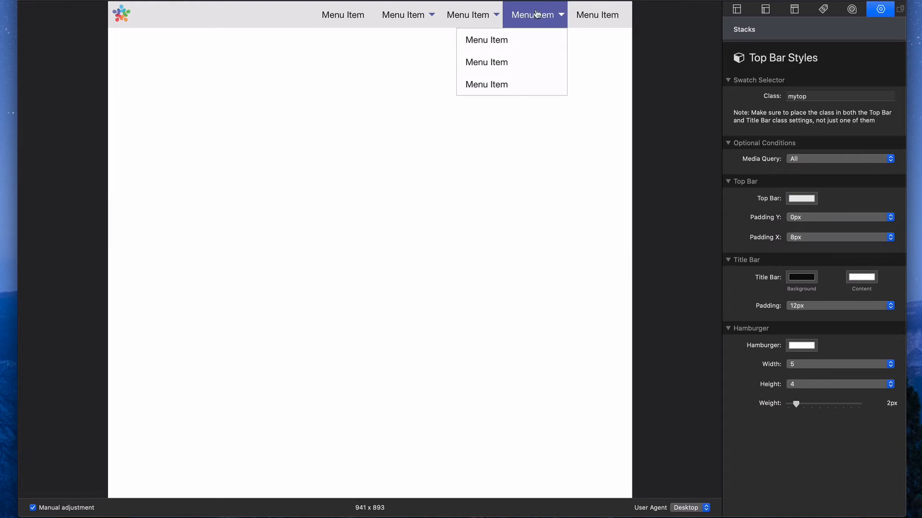
pyautogui.moveTo(473, 17)
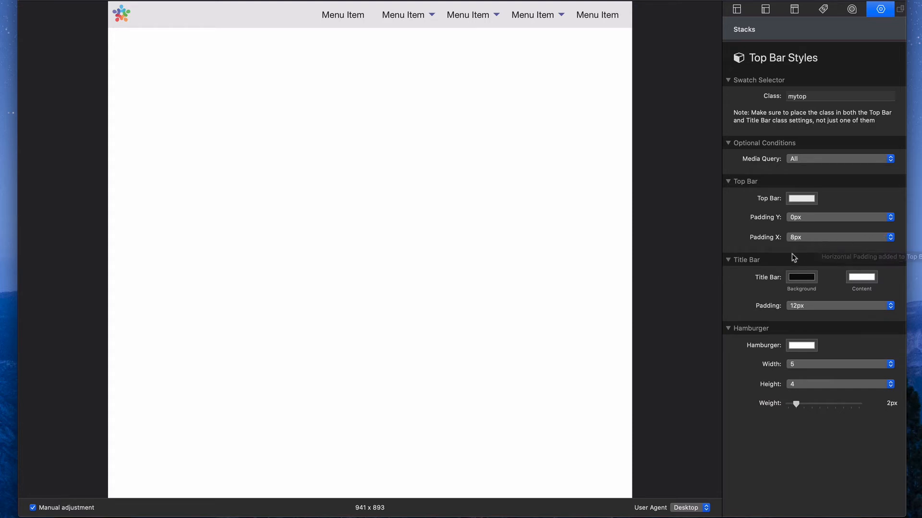
# Narrow the page preview to 360 pixels, examine the title bar with its padding options, and return to editing
pyautogui.moveTo(631, 202); pyautogui.dragTo(469, 193)
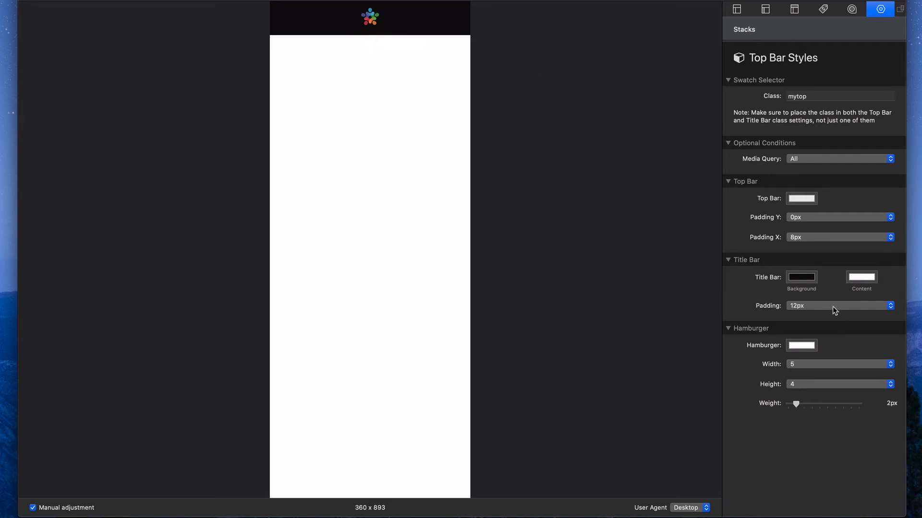
pyautogui.click(805, 306)
pyautogui.click(802, 308)
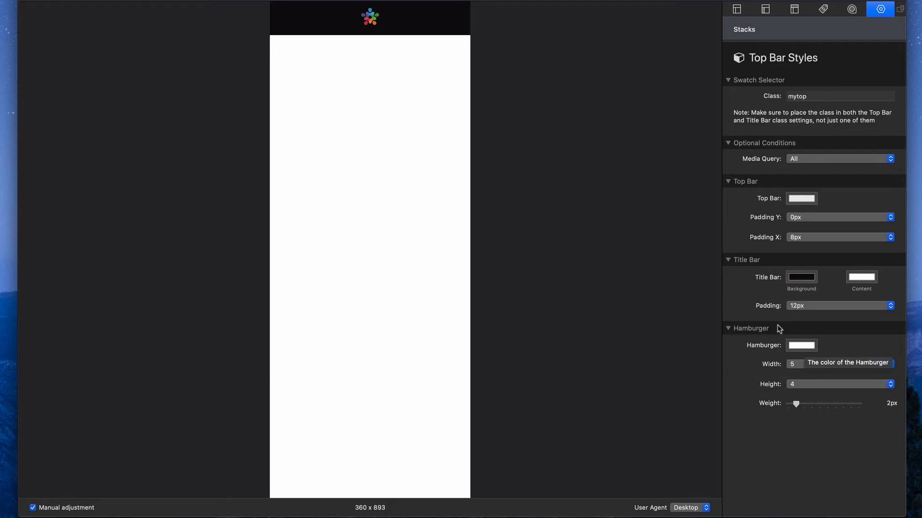
pyautogui.press('super+r')
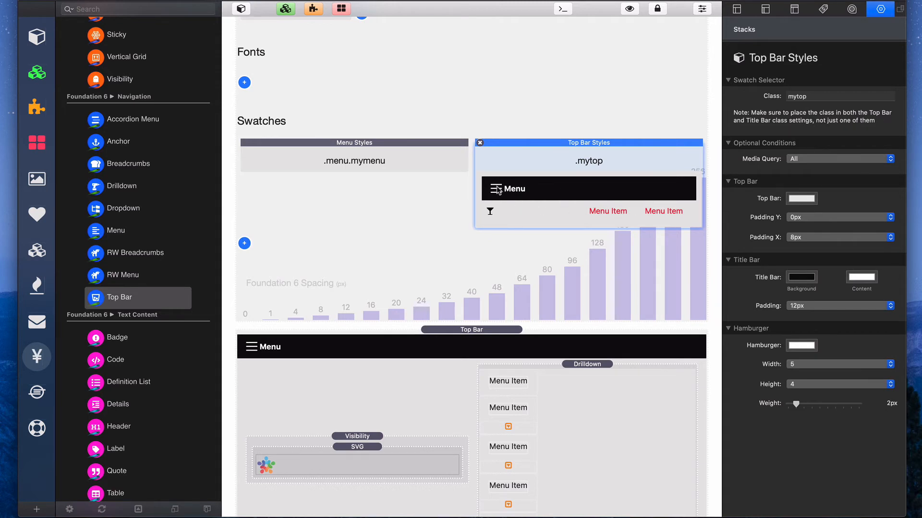
# Set the Title Bar background of the mytop swatch to the saved purple colour
pyautogui.click(807, 279)
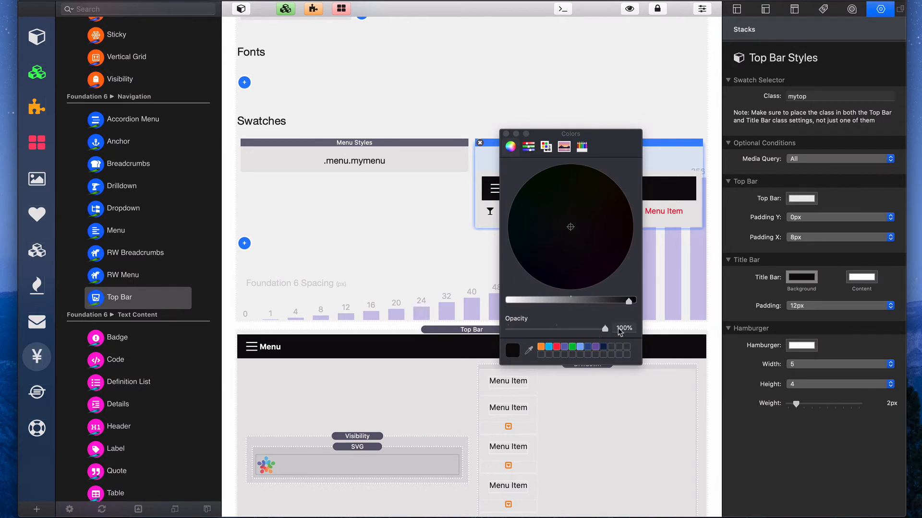
pyautogui.click(594, 348)
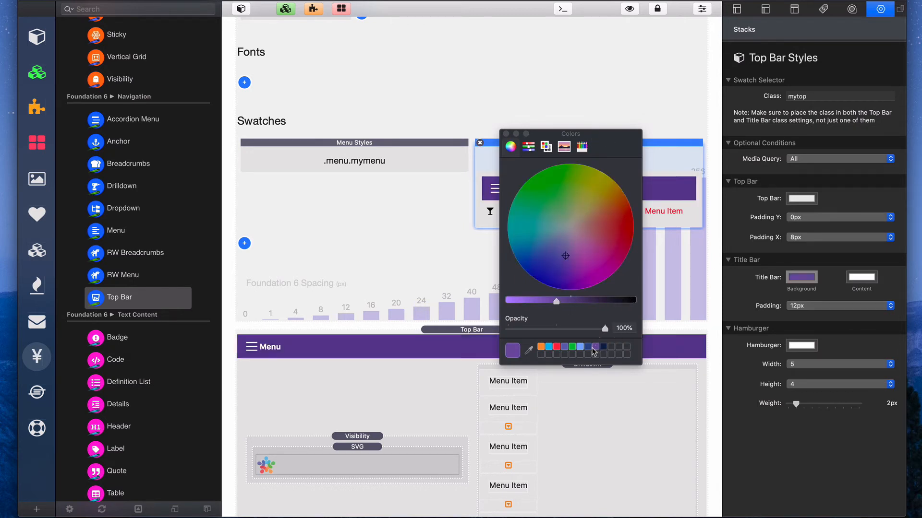
pyautogui.moveTo(598, 134); pyautogui.dragTo(416, 141)
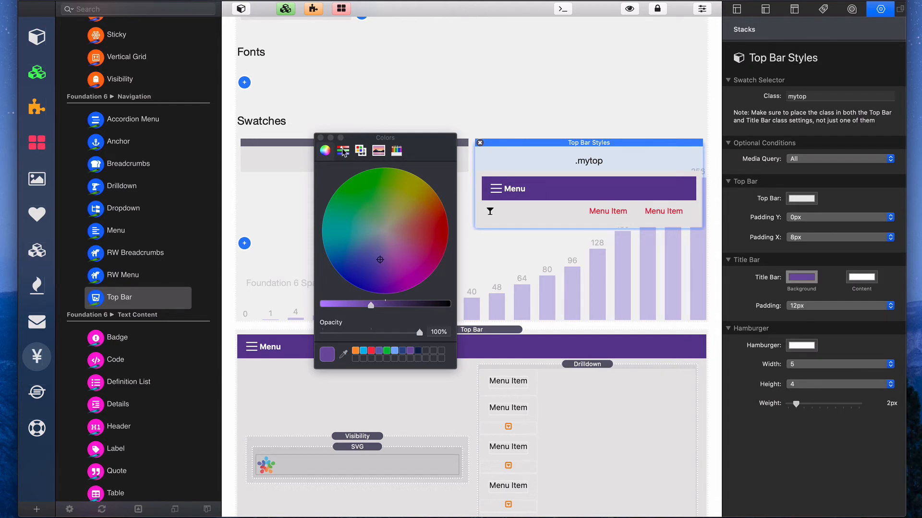
pyautogui.click(321, 138)
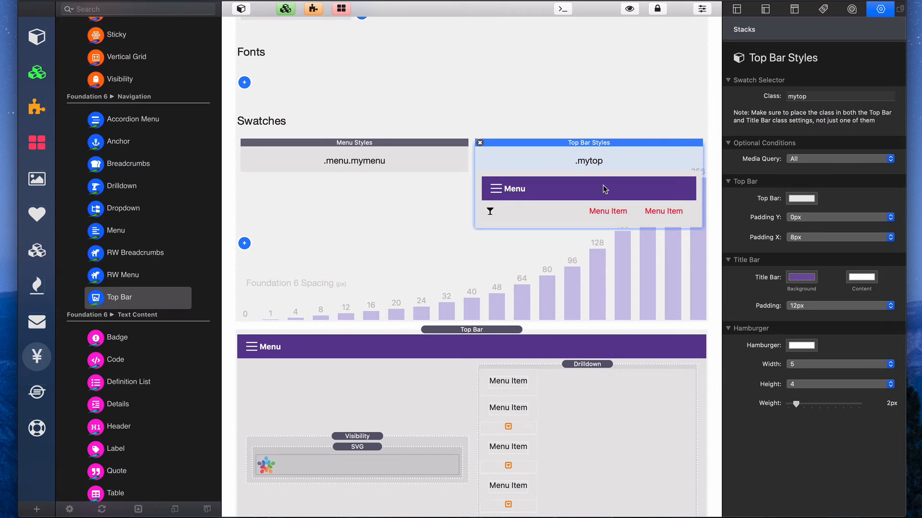
# Try light blue as the hamburger colour and restore it to white, FFFFFF from the Web Safe Colors
pyautogui.click(801, 346)
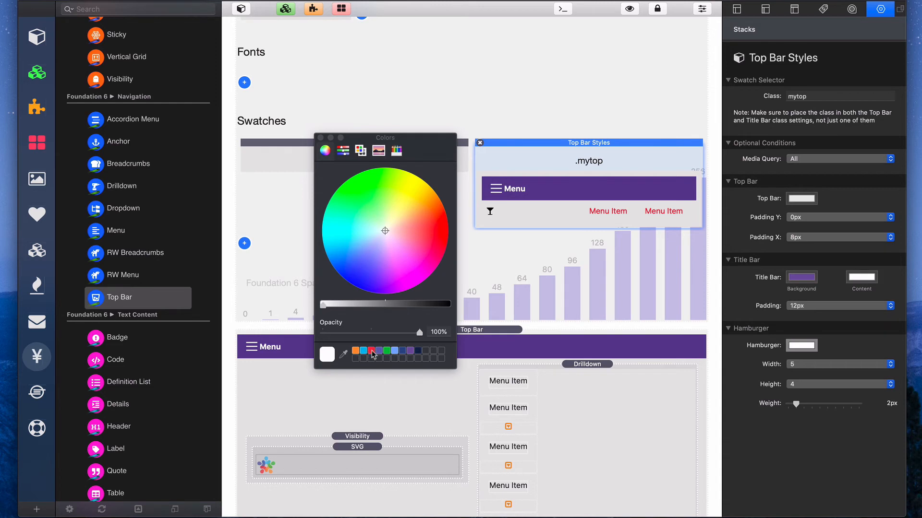
pyautogui.click(395, 352)
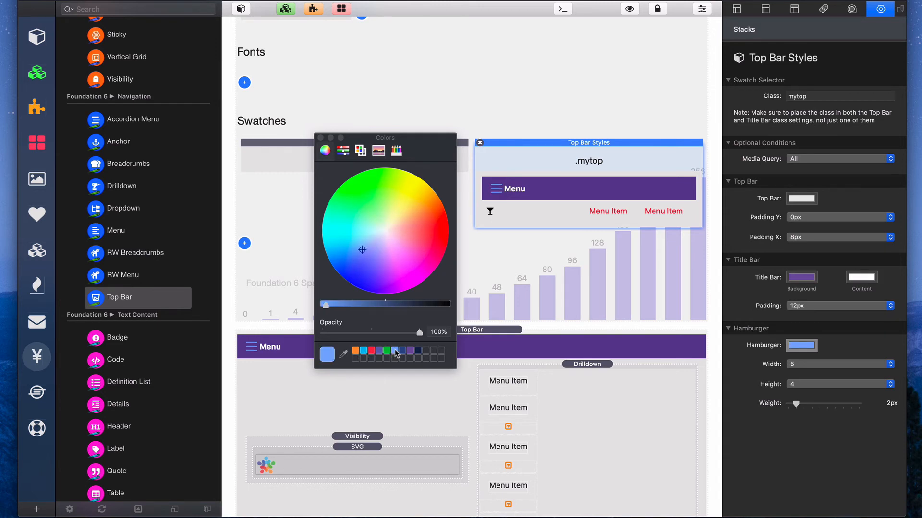
pyautogui.click(361, 150)
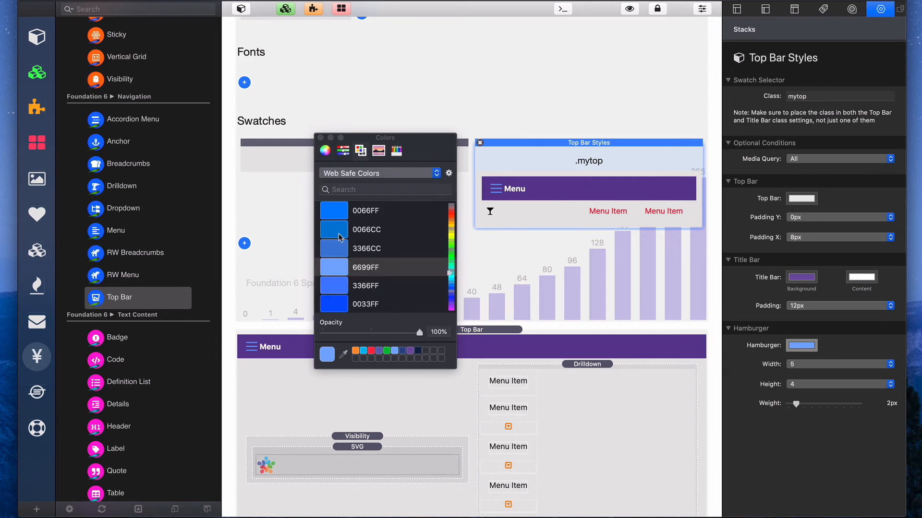
pyautogui.scroll(10, 339, 237)
pyautogui.click(337, 204)
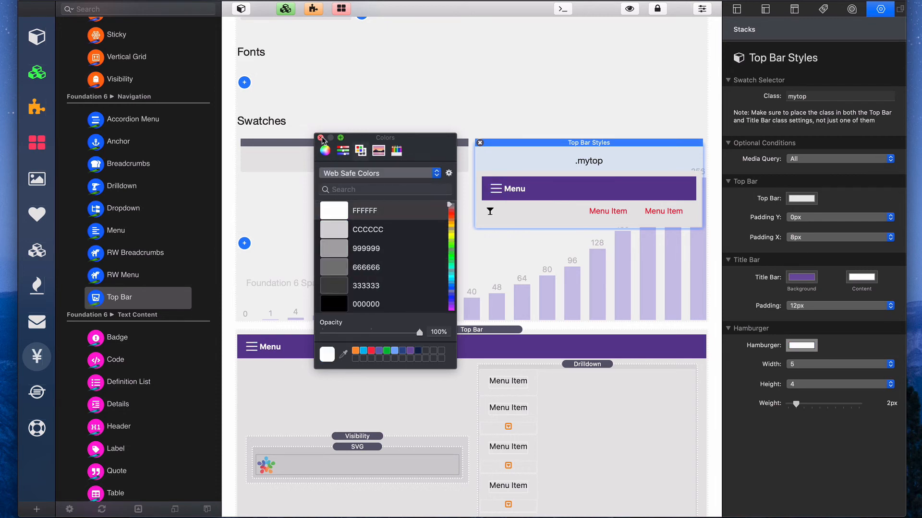
pyautogui.click(321, 138)
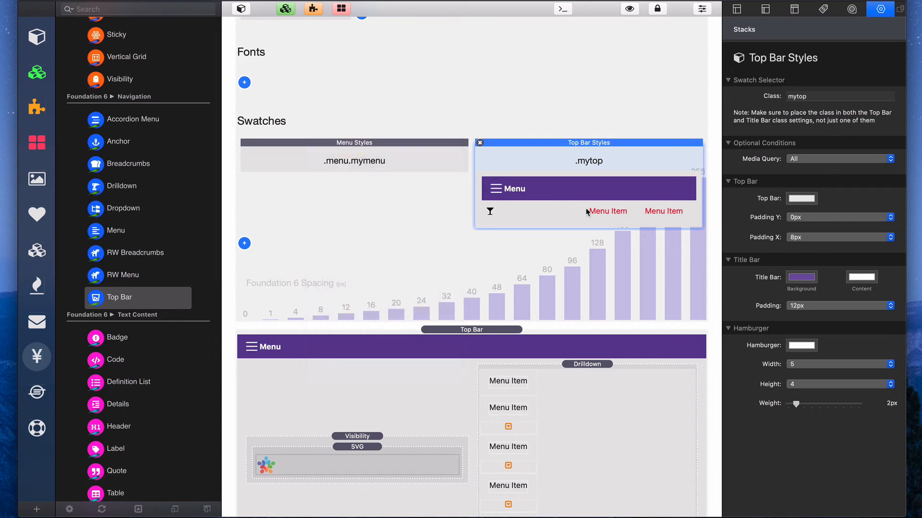
# Set the hamburger's width to 10 in the mytop swatch
pyautogui.click(802, 369)
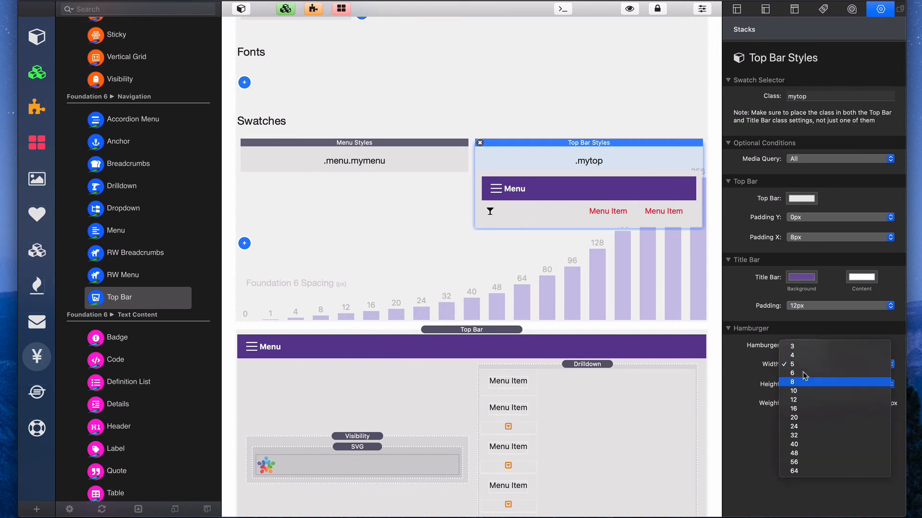
pyautogui.click(755, 378)
pyautogui.click(805, 384)
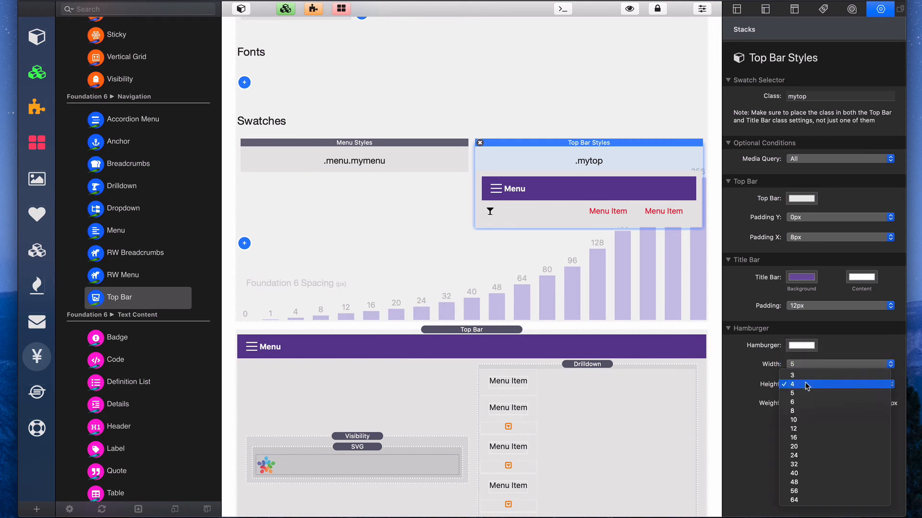
pyautogui.click(805, 364)
pyautogui.click(806, 391)
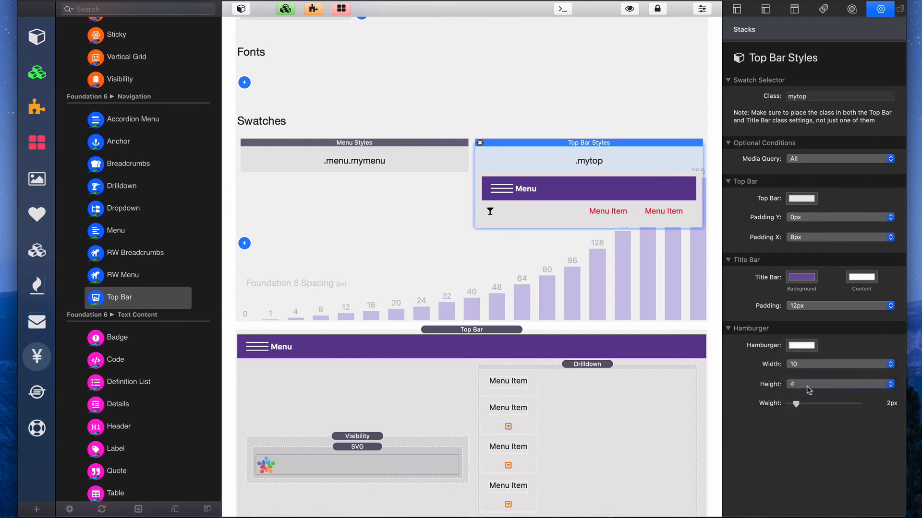
# Set the hamburger's height to 8, after trying 20, and its weight to 6px
pyautogui.click(817, 387)
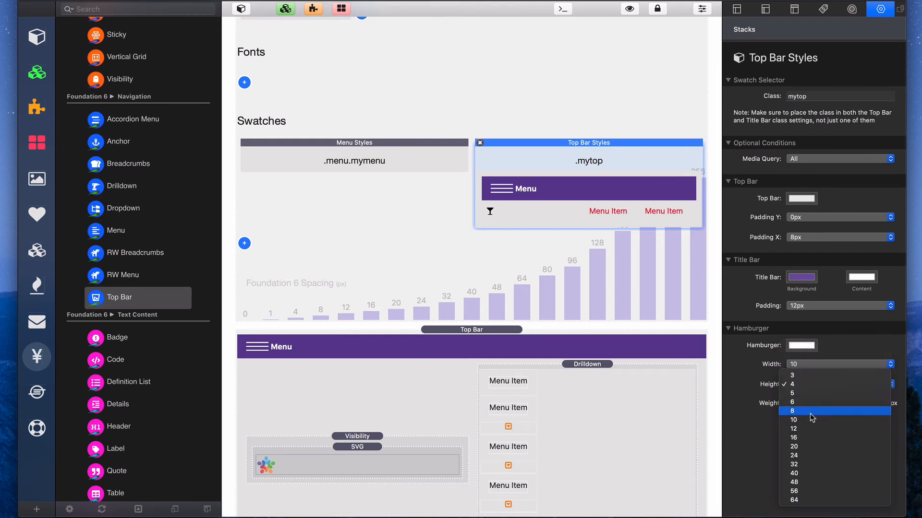
pyautogui.click(811, 446)
pyautogui.click(810, 380)
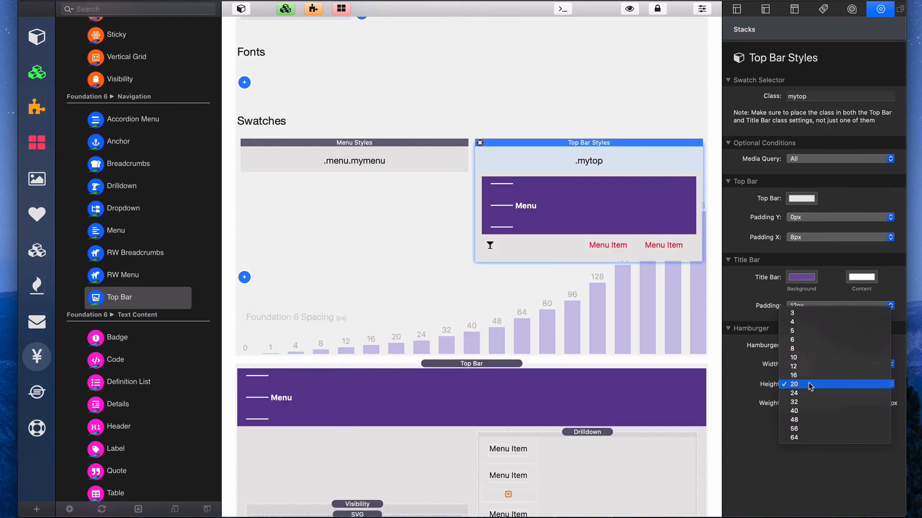
pyautogui.click(810, 353)
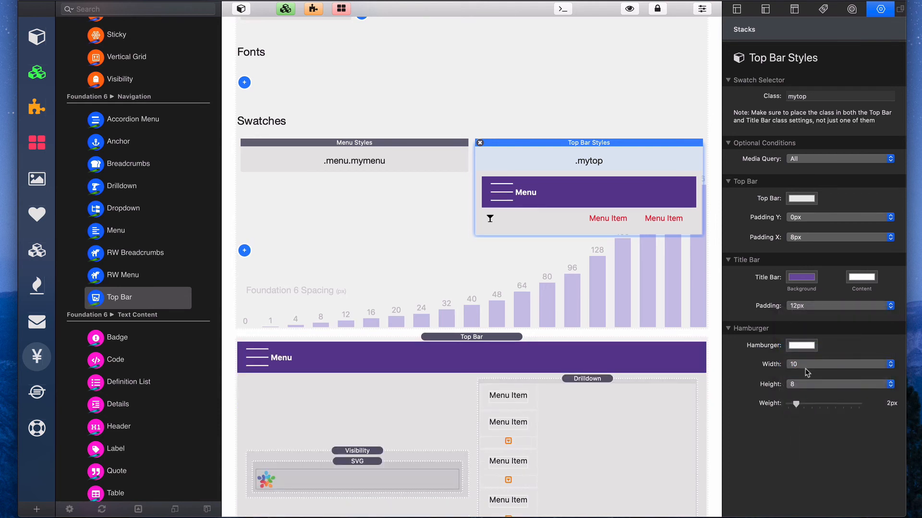
pyautogui.moveTo(796, 404); pyautogui.dragTo(828, 407)
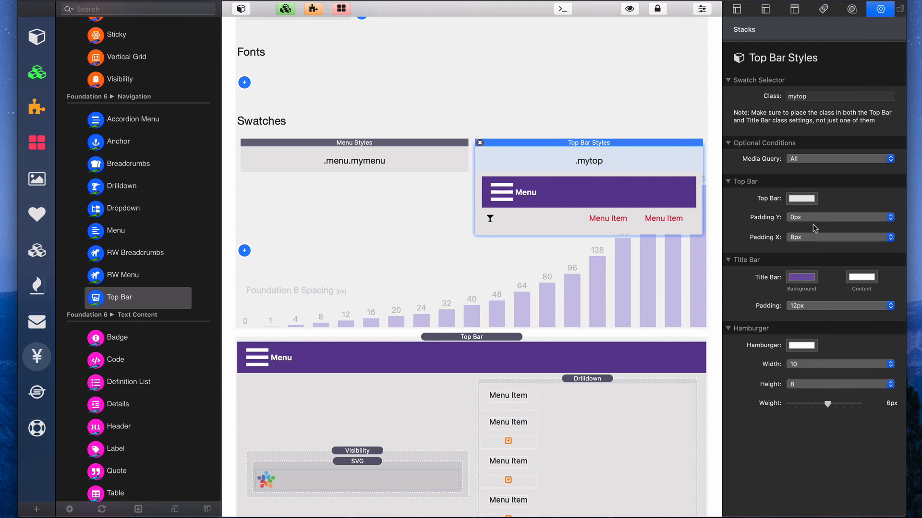
# Clear the Menu label from the Top Bar's title bar and set the title bar's horizontal alignment to Center
pyautogui.click(477, 339)
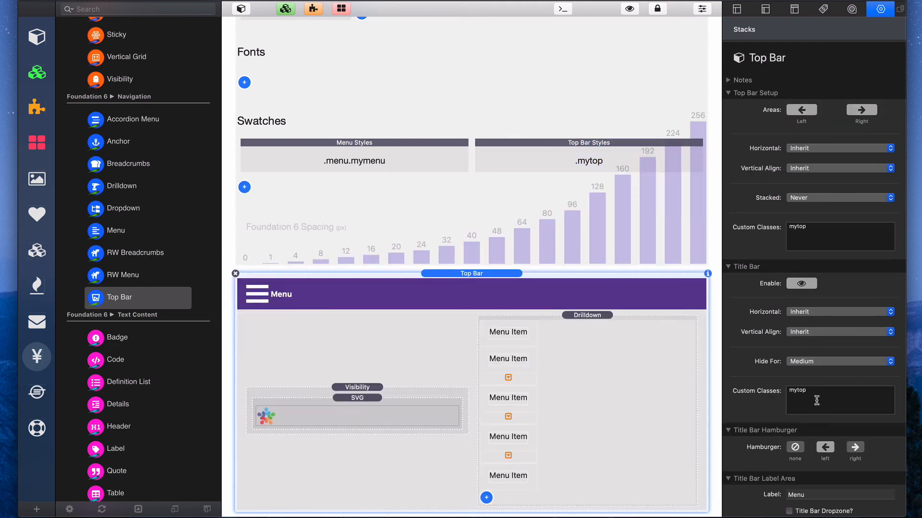
pyautogui.click(809, 500)
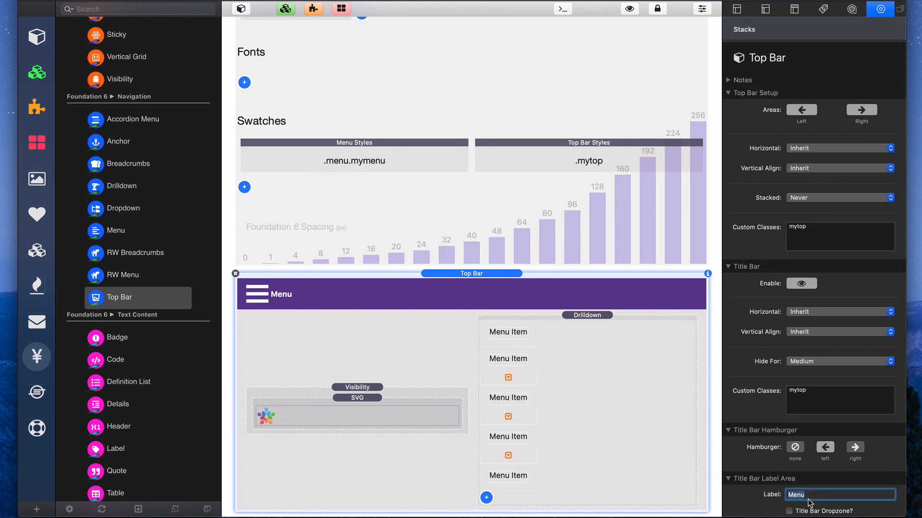
pyautogui.press('BackSpace')
pyautogui.press('Return')
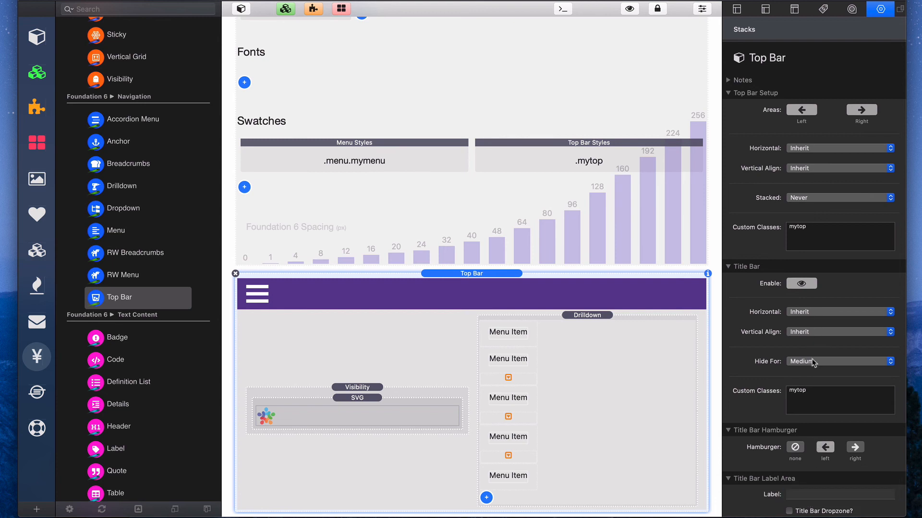
pyautogui.click(814, 314)
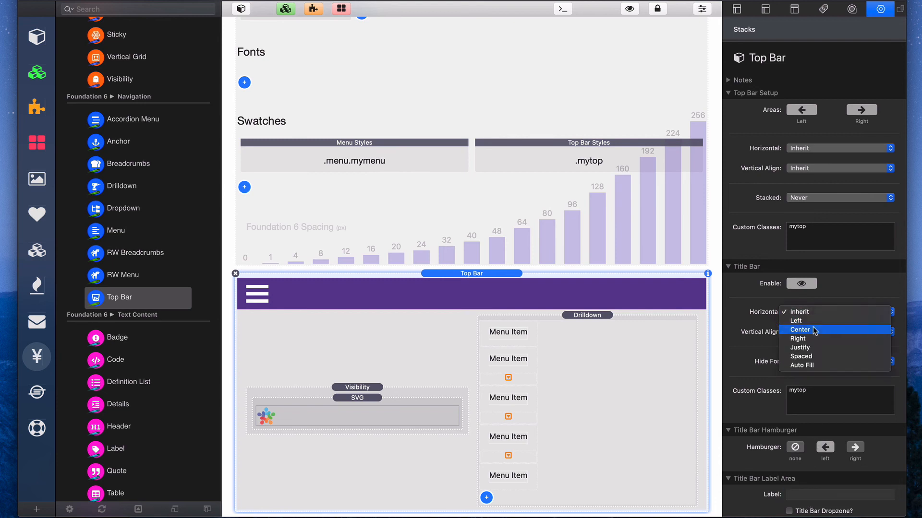
pyautogui.click(814, 330)
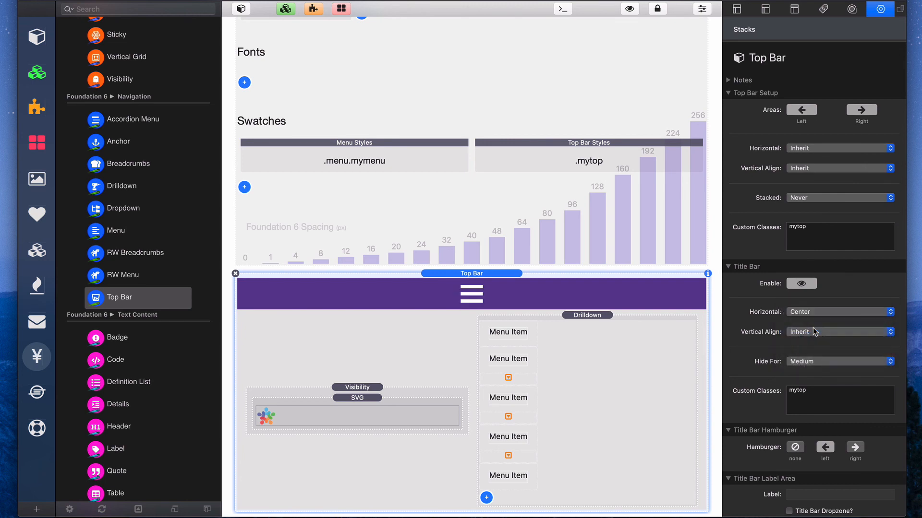
# Reopen the settings of the mytop Top Bar Styles swatch
pyautogui.click(565, 151)
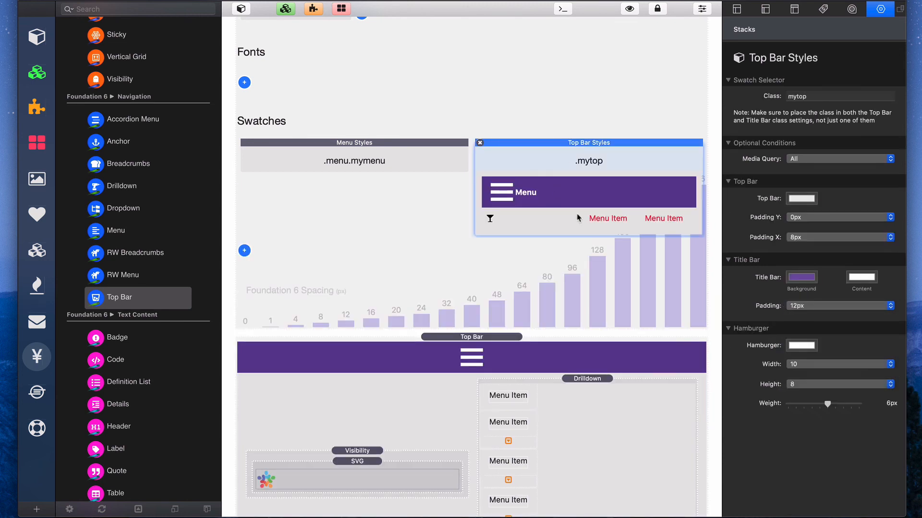